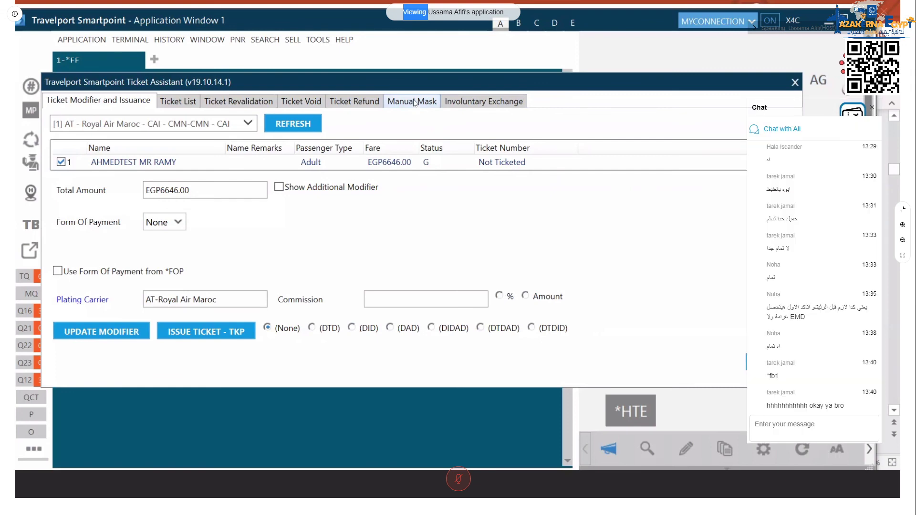
Step: Load a manual fare mask from the filed fare for both CAI-CMN and CMN-CAI segments and the adult passenger
left_click(414, 101)
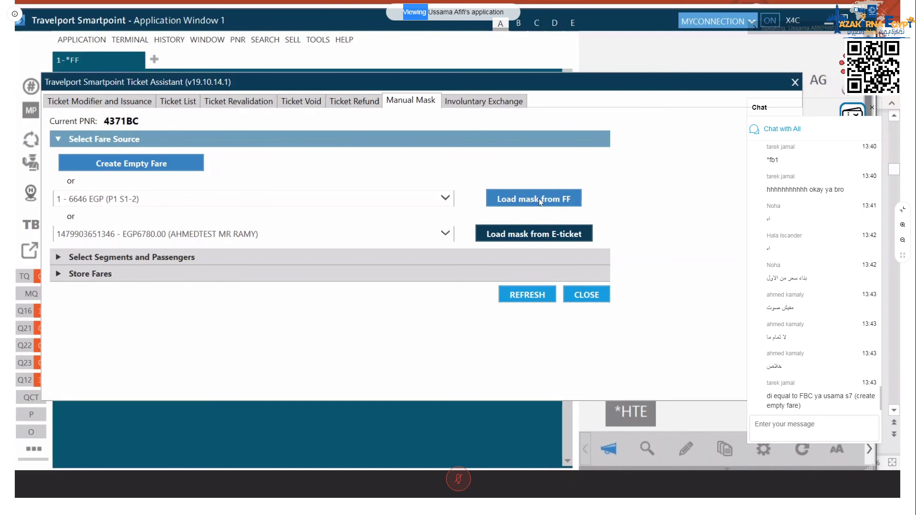
left_click(540, 202)
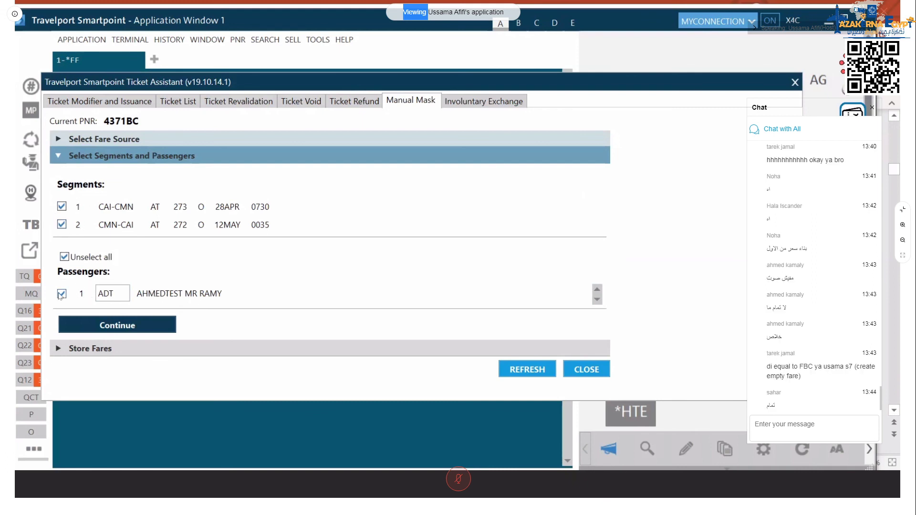
left_click(127, 327)
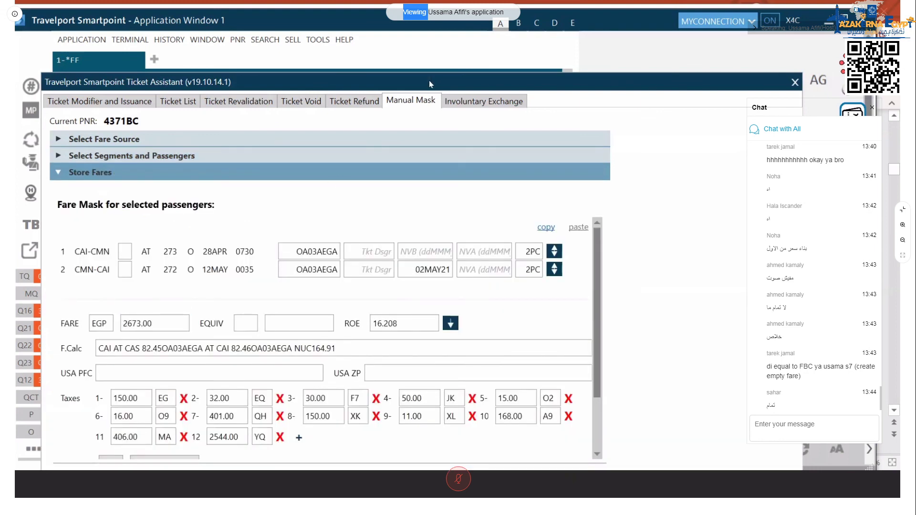
left_click_drag(428, 81, 432, 23)
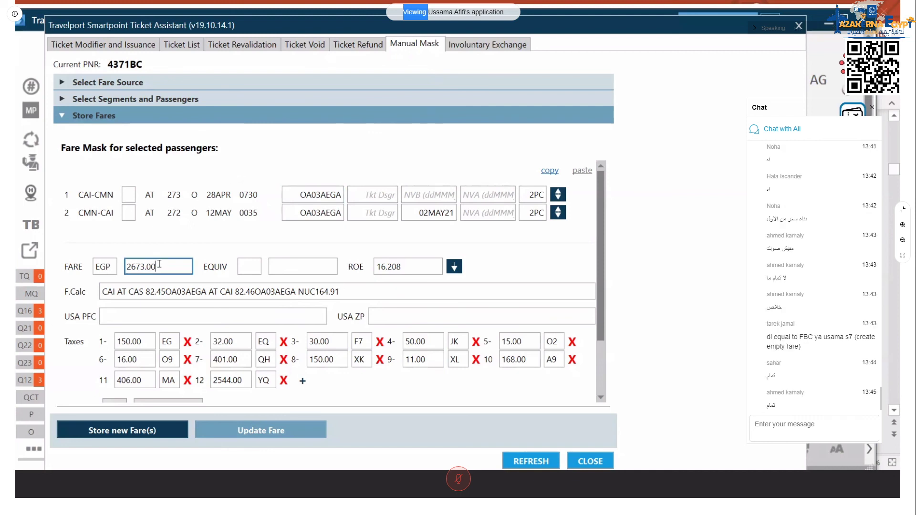
Step: Review the base fare, ROE, fare calculation line, taxes and total in the loaded fare mask
left_click_drag(157, 266, 120, 266)
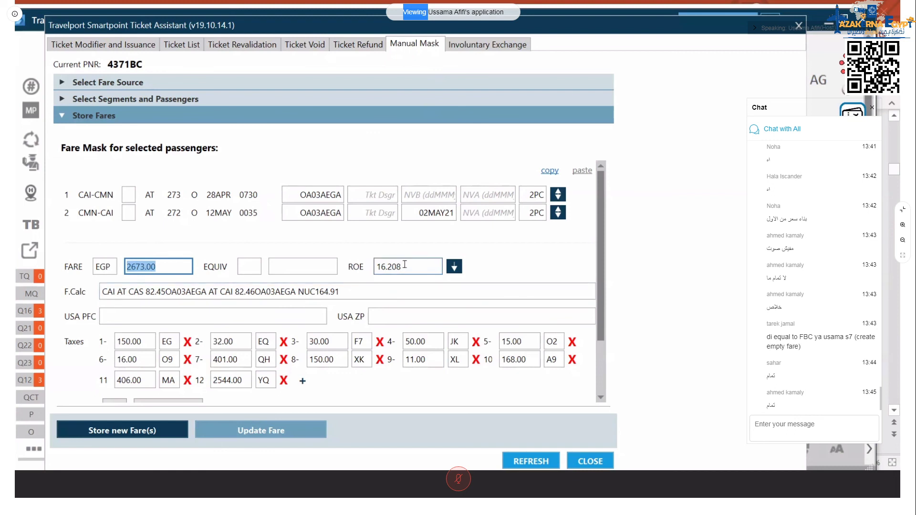
left_click_drag(411, 267, 279, 292)
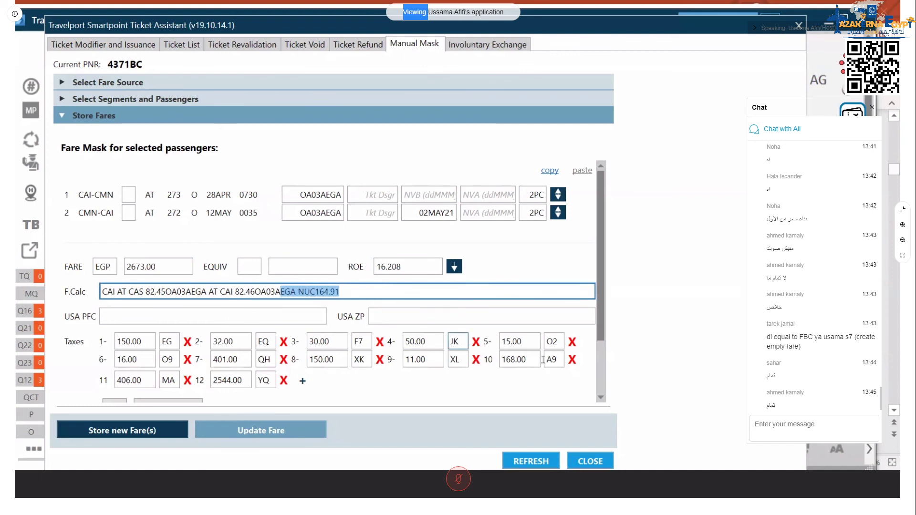
scroll(602, 307, "down", 1)
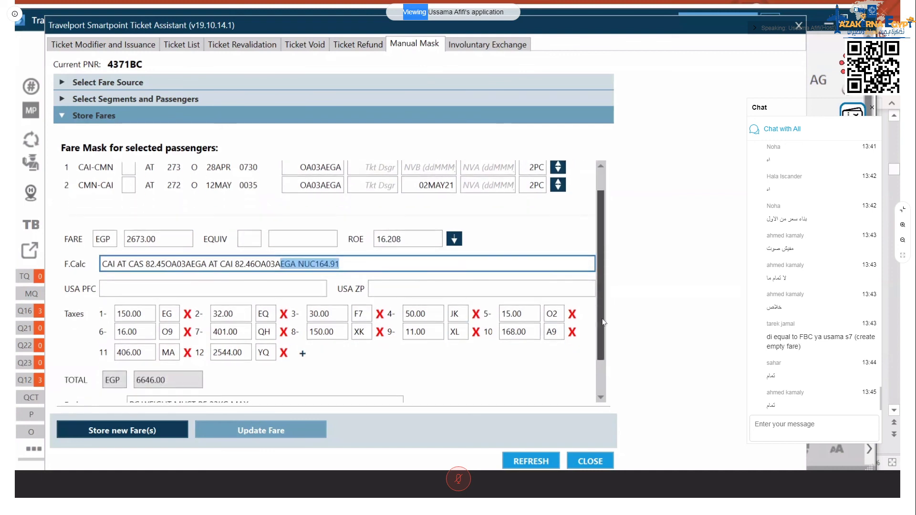
left_click(176, 382)
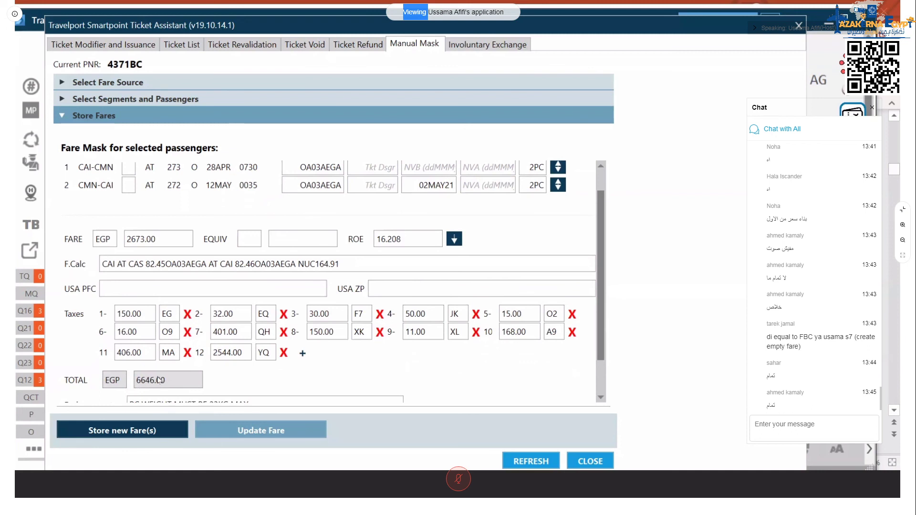
left_click(307, 314)
left_click(223, 329)
left_click(487, 479)
Step: Remove every tax except XL from the fare mask: EG, EQ, F7, JK, O2, O9, QH, XK, A9, YQ and MA
left_click(188, 316)
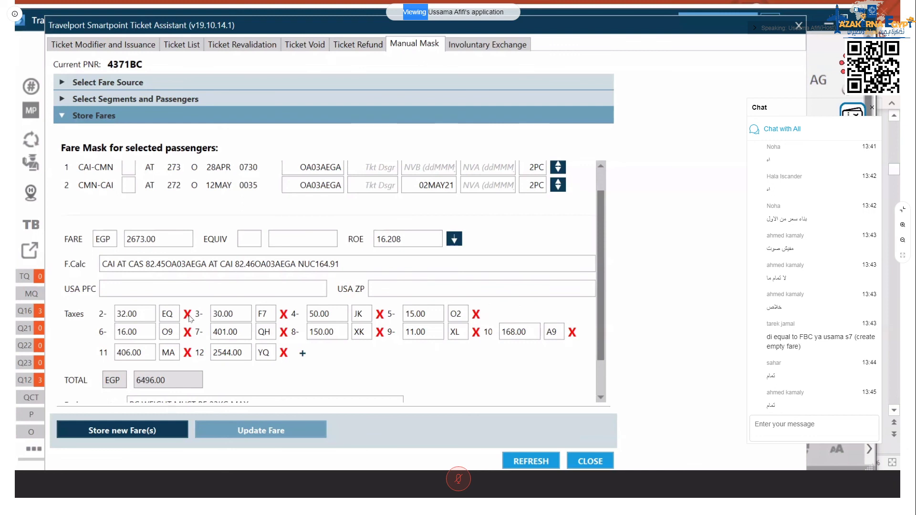
left_click(188, 316)
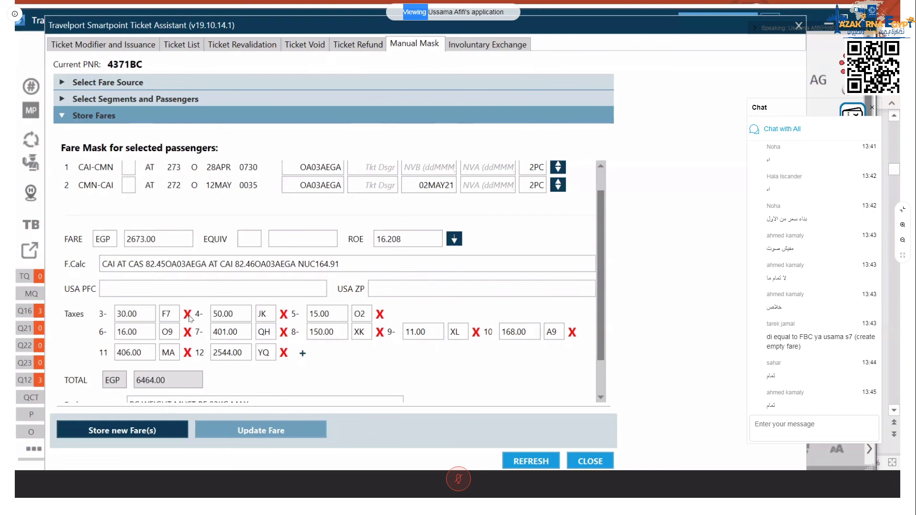
left_click(189, 316)
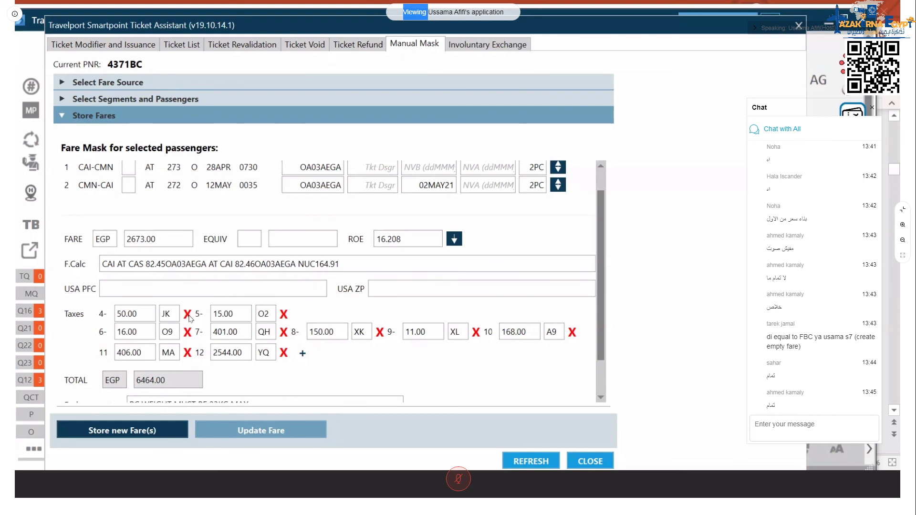
left_click(189, 316)
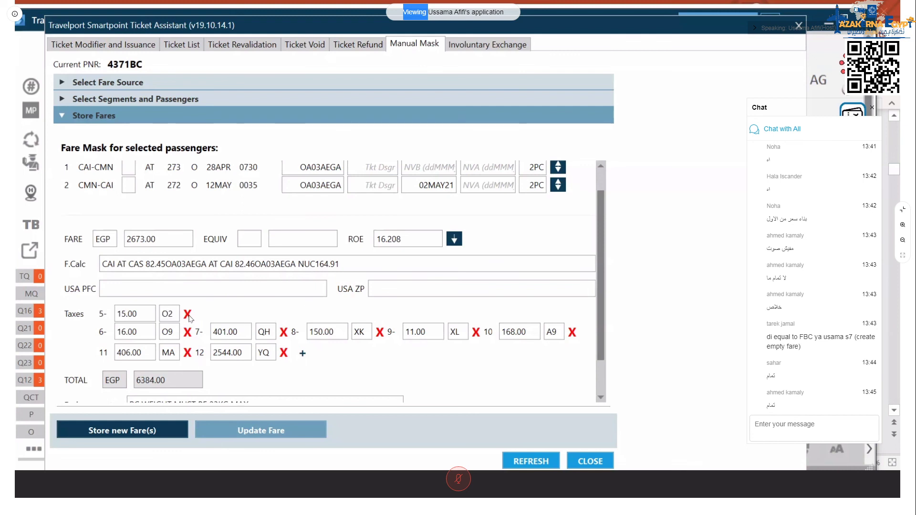
left_click(188, 316)
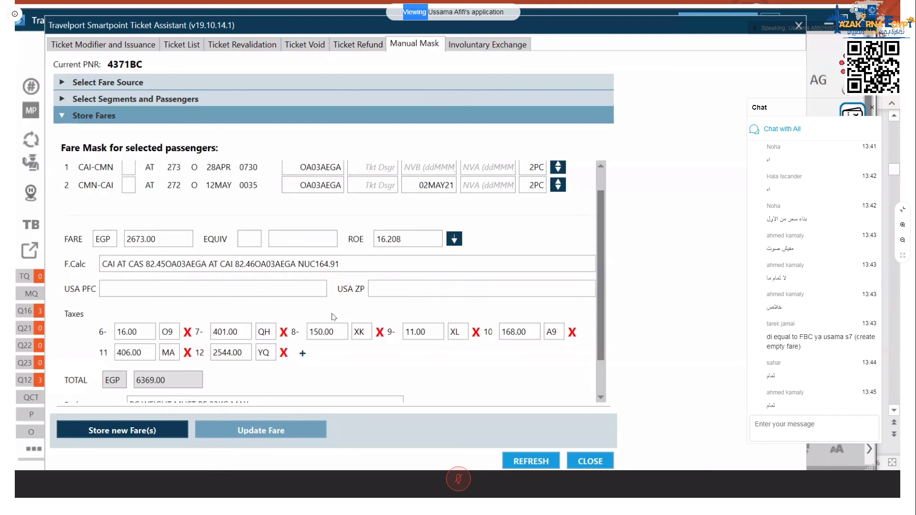
left_click(188, 333)
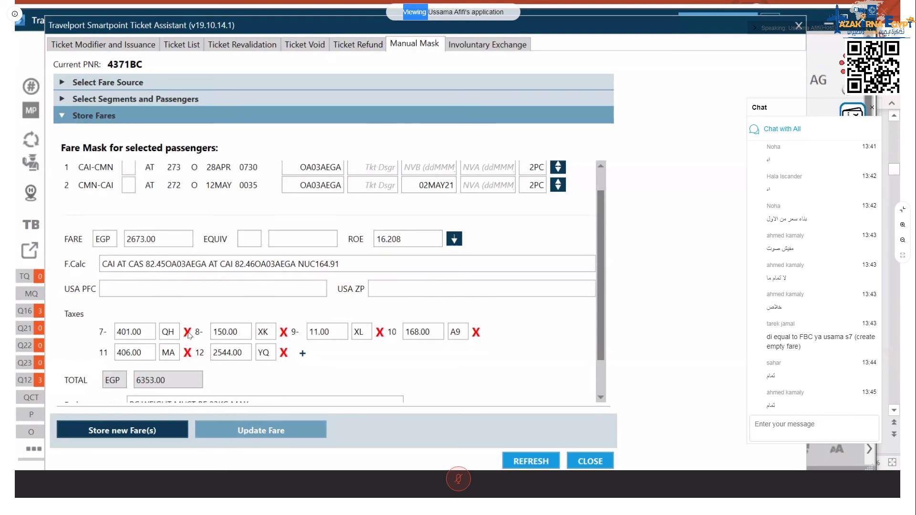
left_click(187, 332)
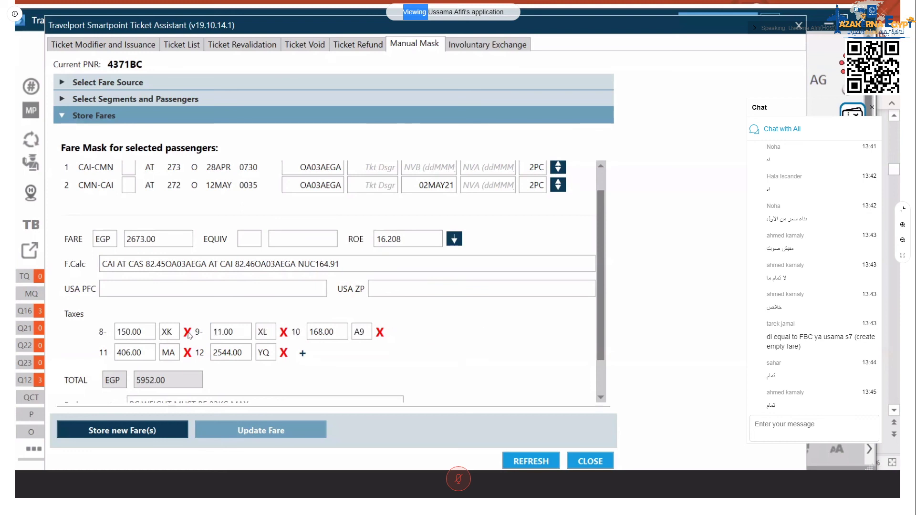
left_click(188, 332)
left_click(283, 334)
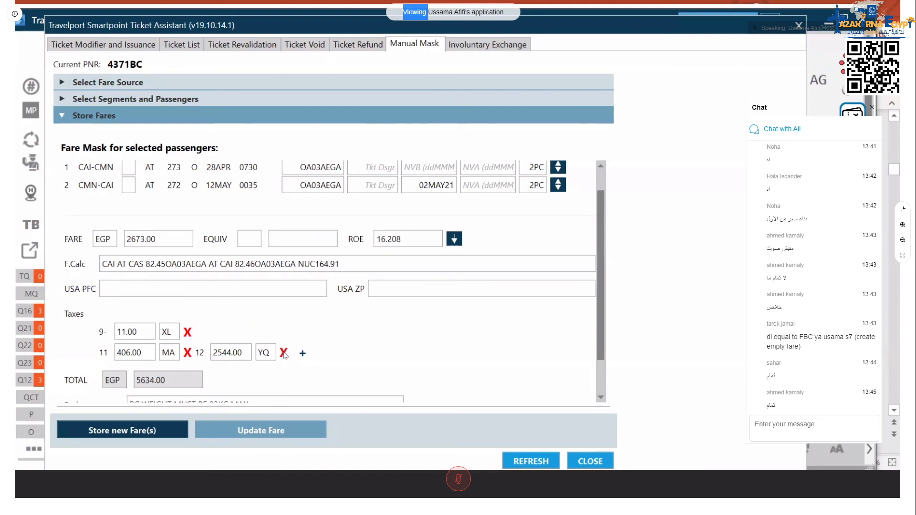
left_click(284, 353)
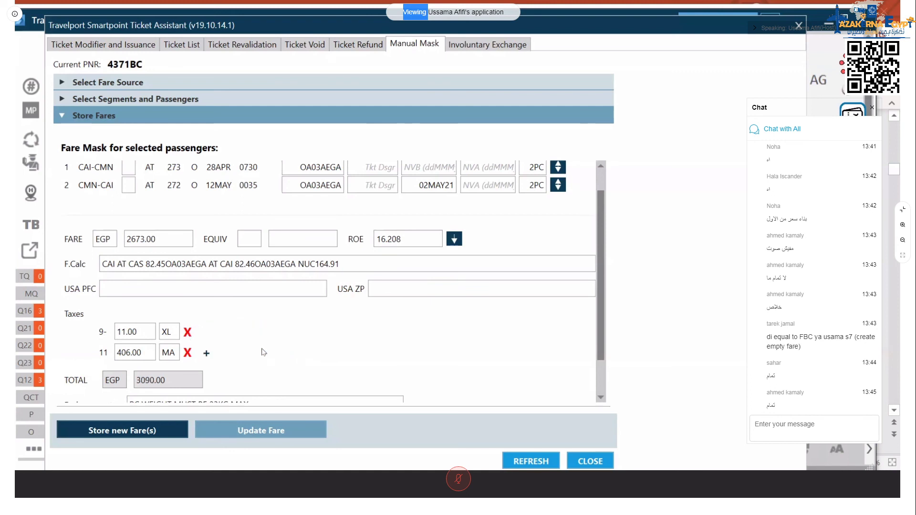
left_click(189, 353)
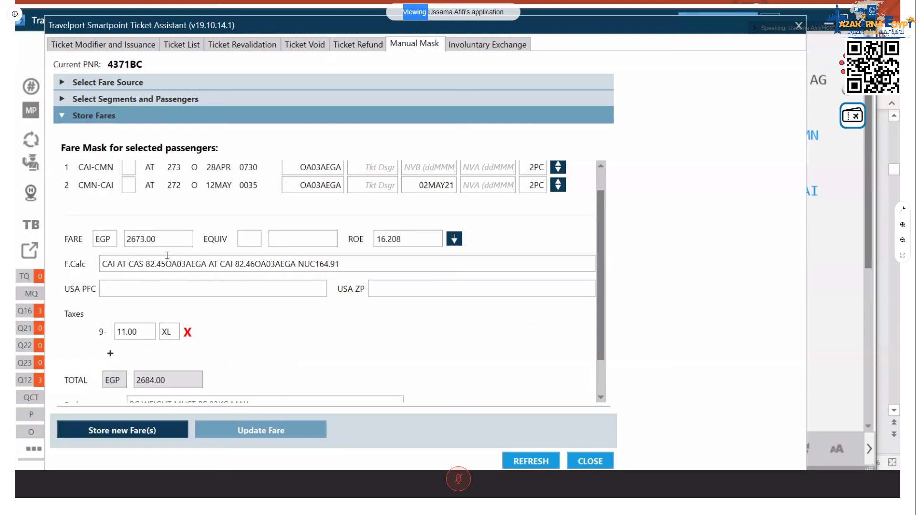
left_click_drag(164, 239, 121, 239)
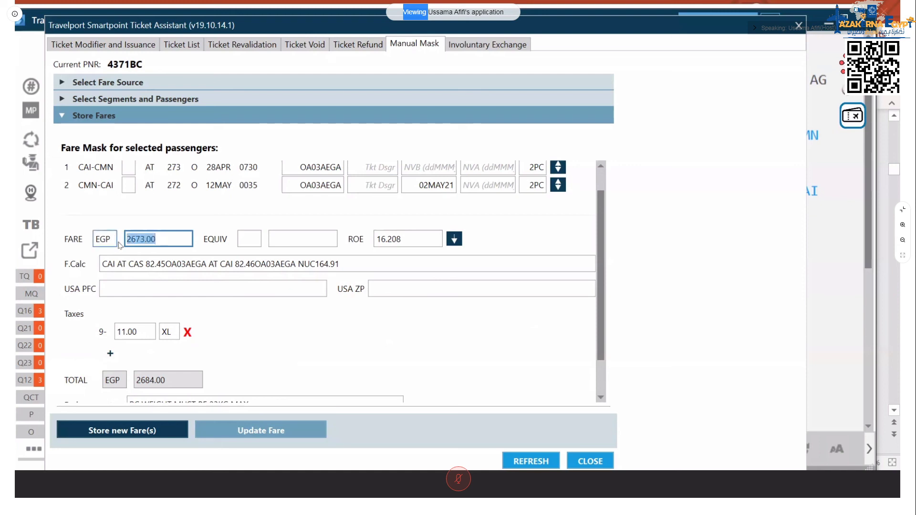
key("End")
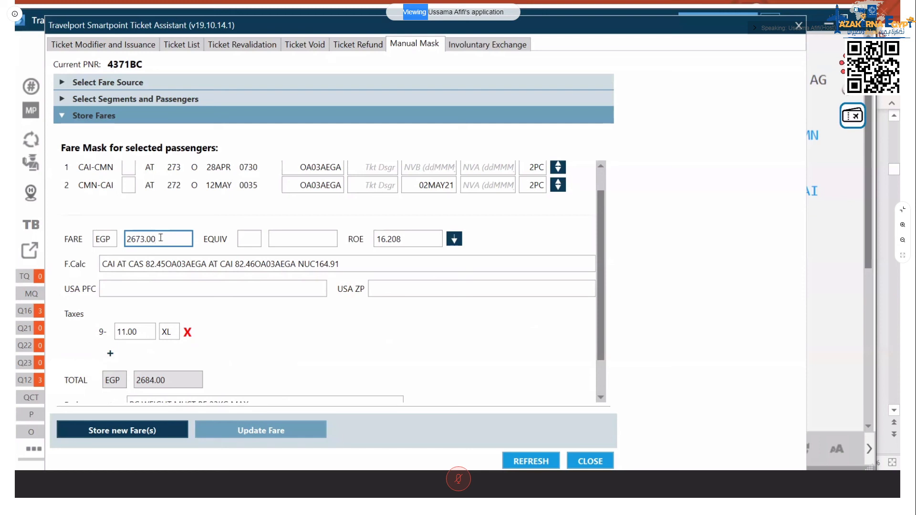
left_click_drag(161, 237, 127, 239)
left_click(181, 235)
left_click_drag(152, 236, 121, 237)
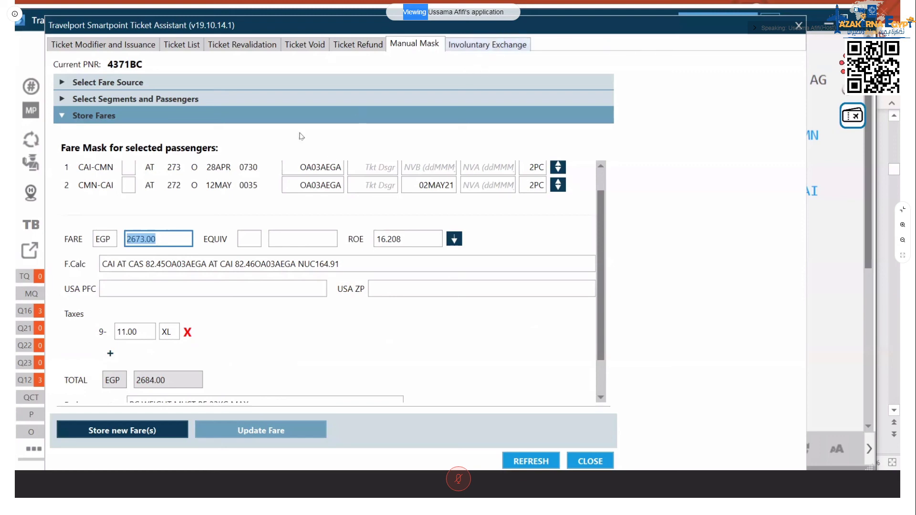
Step: Run *HTE in the terminal to display the original e-ticket and compare its base fare with the mask's fare
left_click(121, 199)
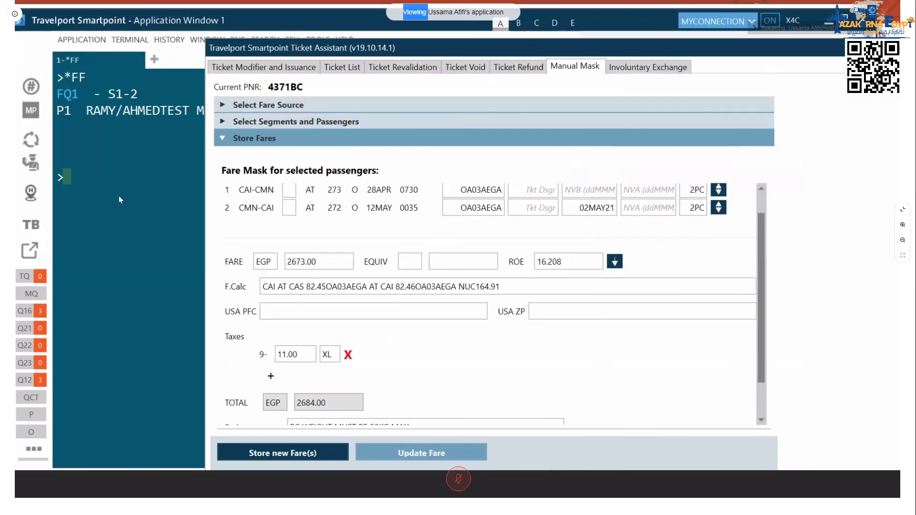
type("*HTE")
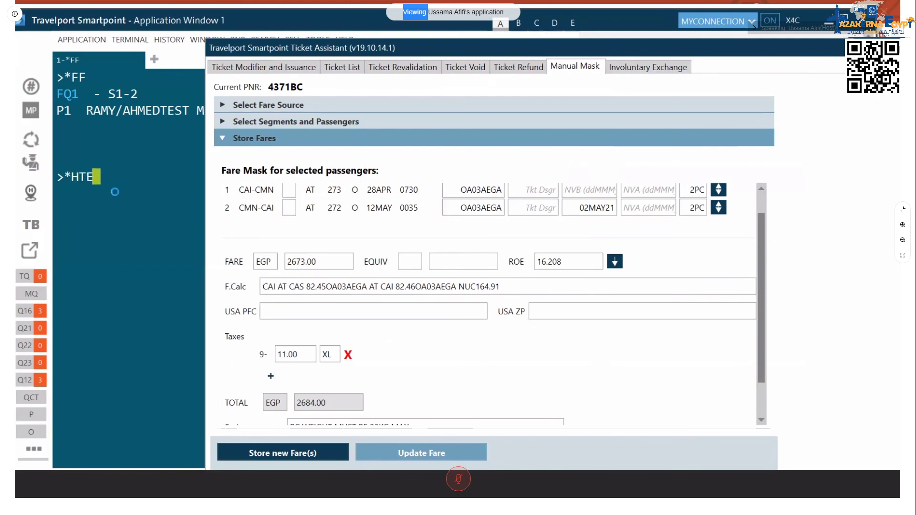
key("Return")
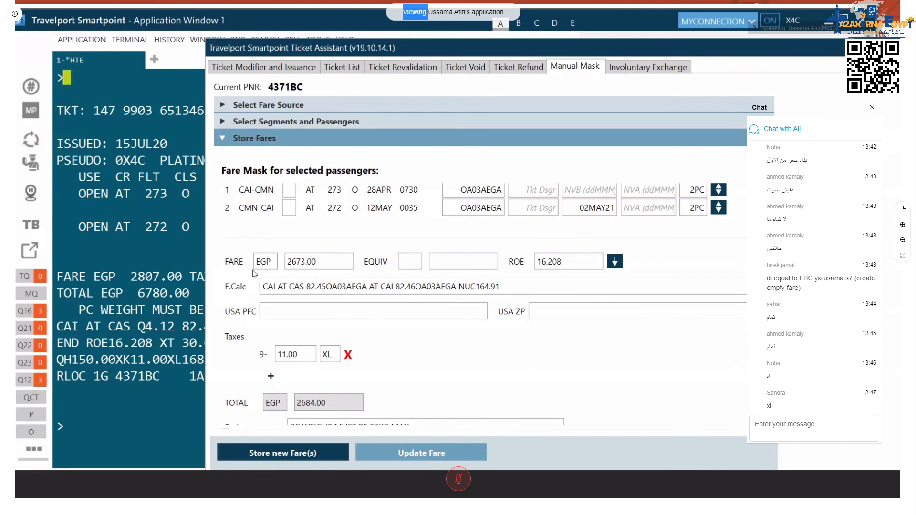
left_click(313, 261)
left_click_drag(312, 261, 291, 266)
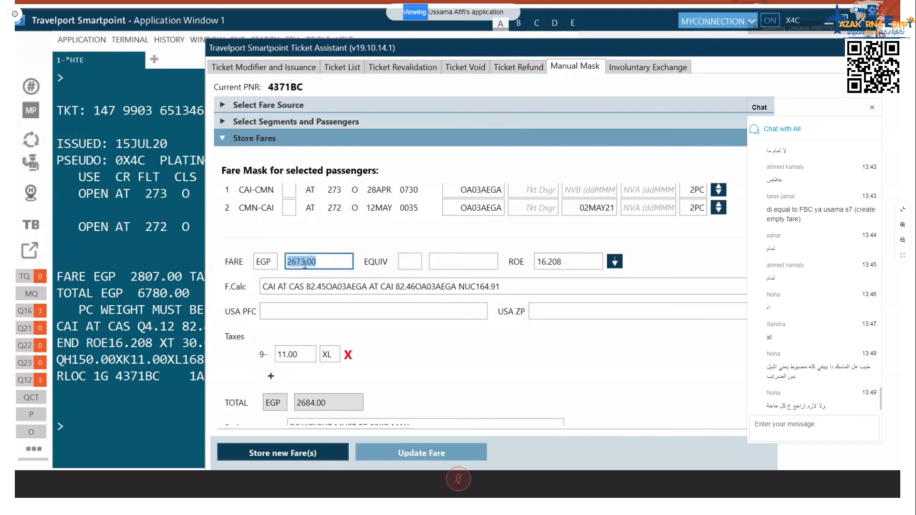
left_click(154, 283)
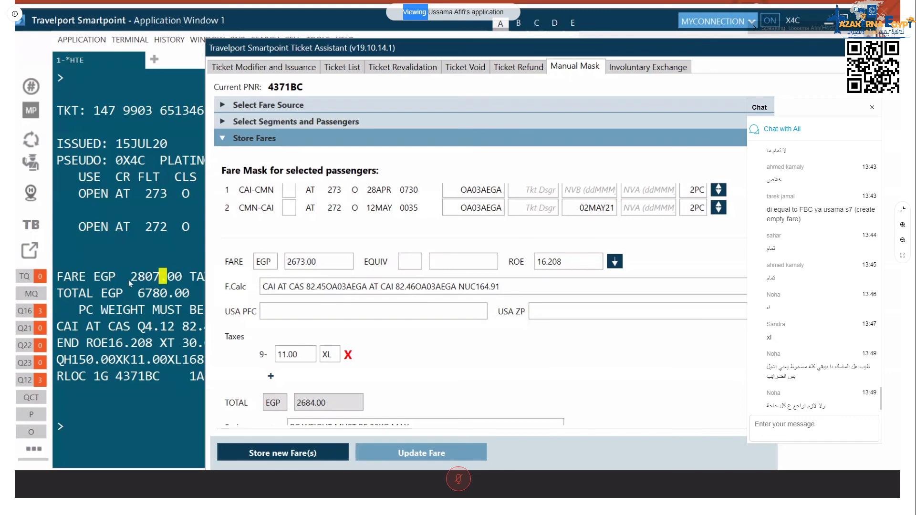
left_click_drag(131, 278, 182, 281)
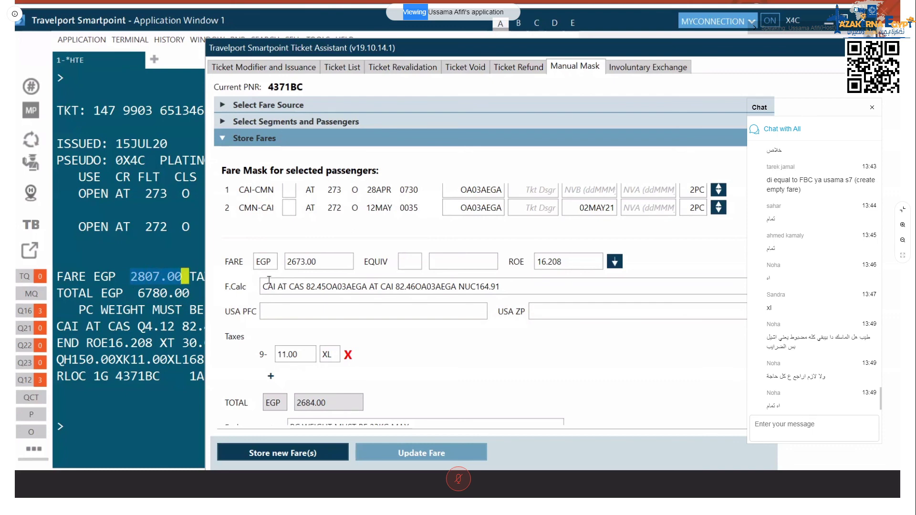
Step: Set the base fare in the fare mask to EGP 2807.00
left_click(316, 261)
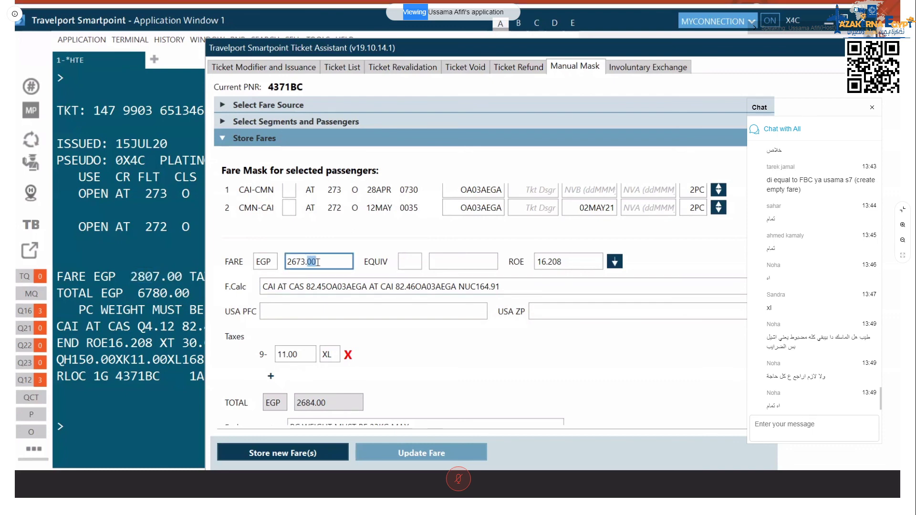
key("Left")
key("Left")
key("Left")
key("BackSpace")
key("BackSpace")
key("BackSpace")
key("BackSpace")
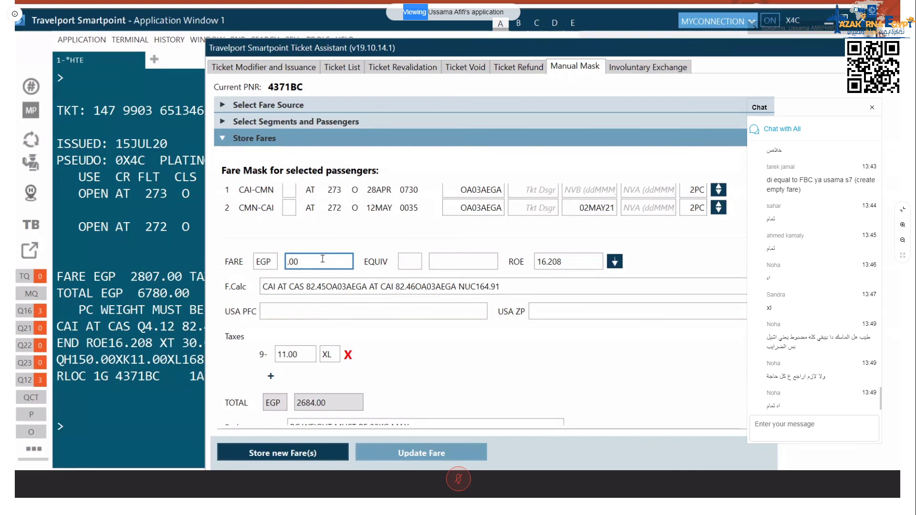
type("20")
key("BackSpace")
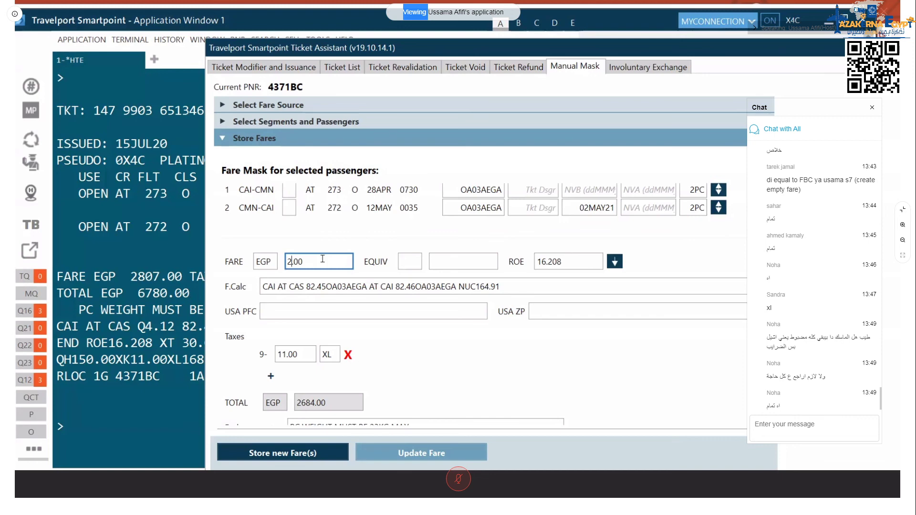
type("807")
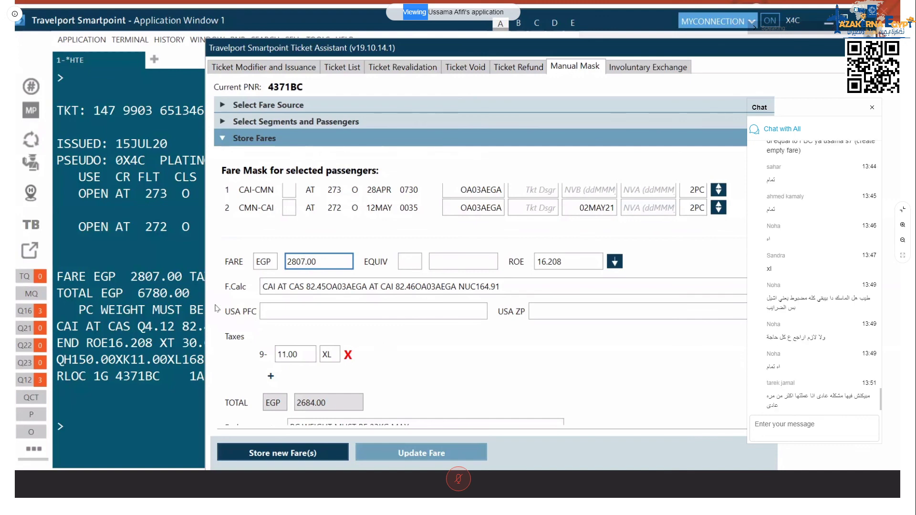
Step: Check the mask's base fare against the base fare on the original e-ticket
double_click(152, 276)
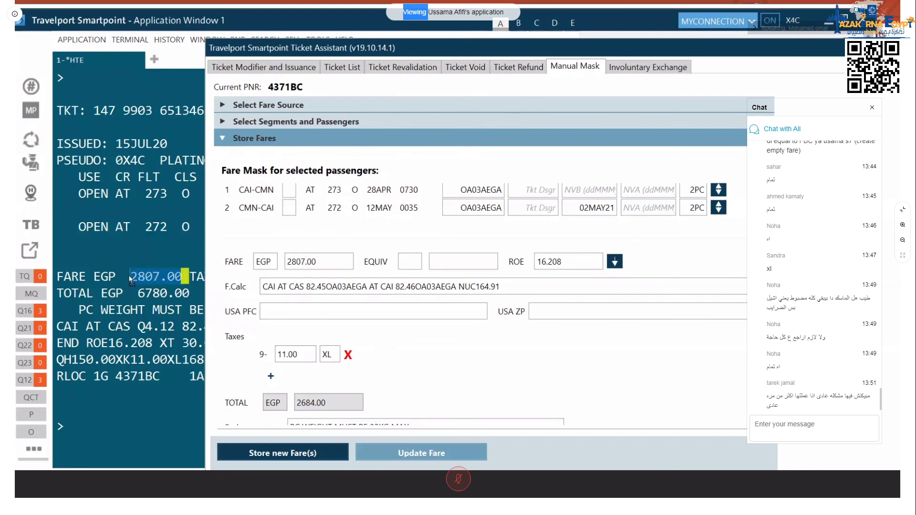
left_click(132, 278)
left_click_drag(132, 279, 180, 279)
left_click(320, 258)
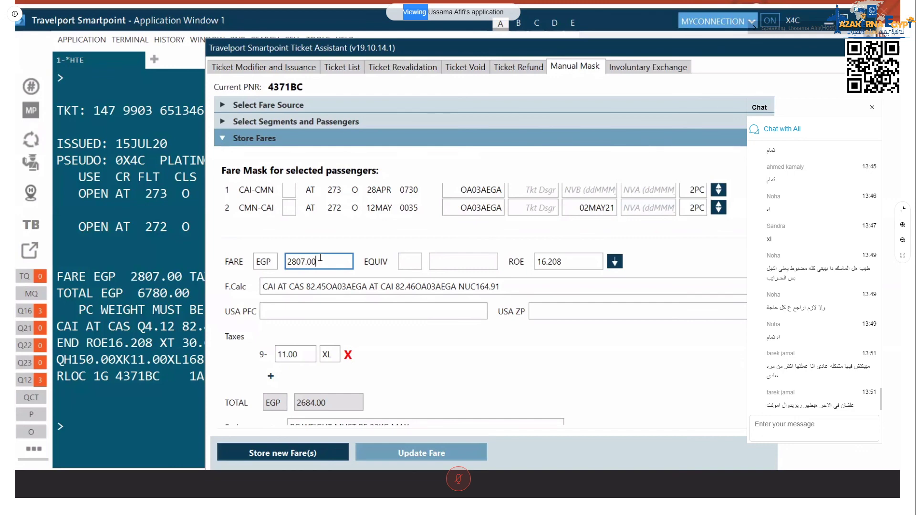
left_click_drag(320, 260, 281, 260)
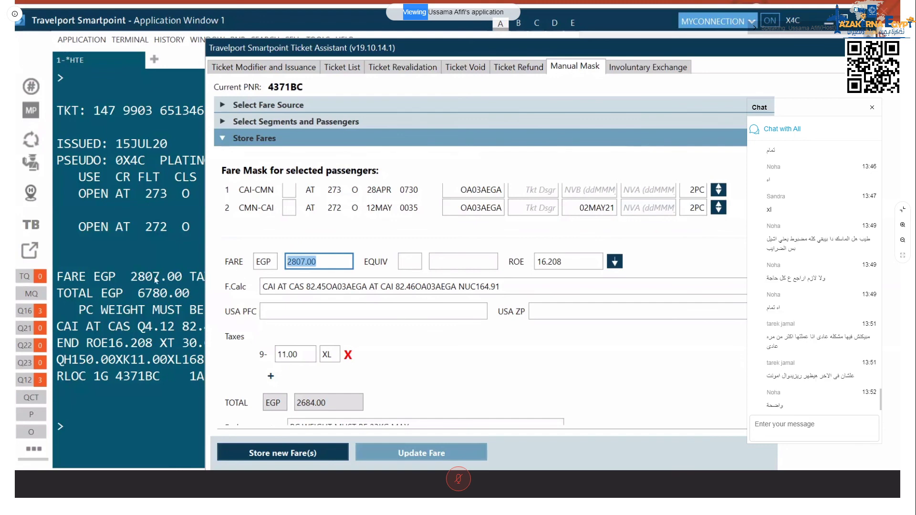
left_click_drag(132, 278, 186, 280)
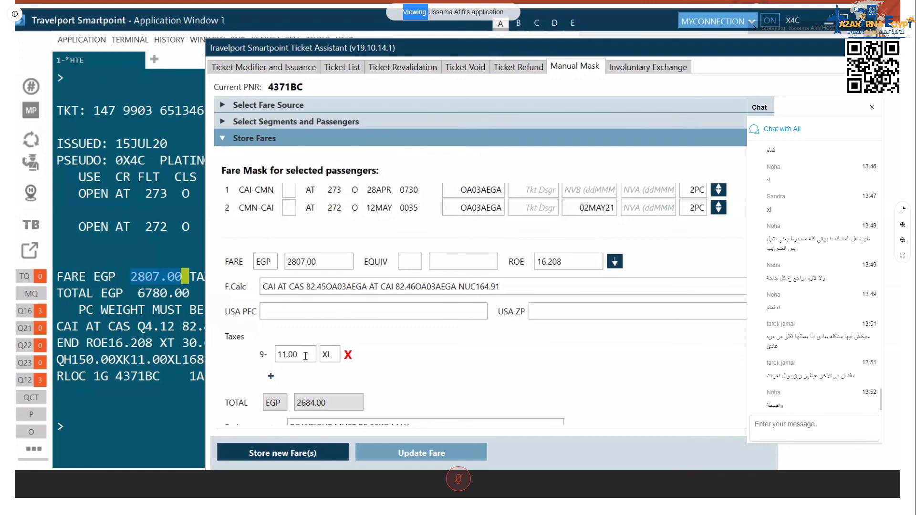
Step: Update the existing stored fare with the edited fare mask, choosing to save the changes and continue
left_click(321, 354)
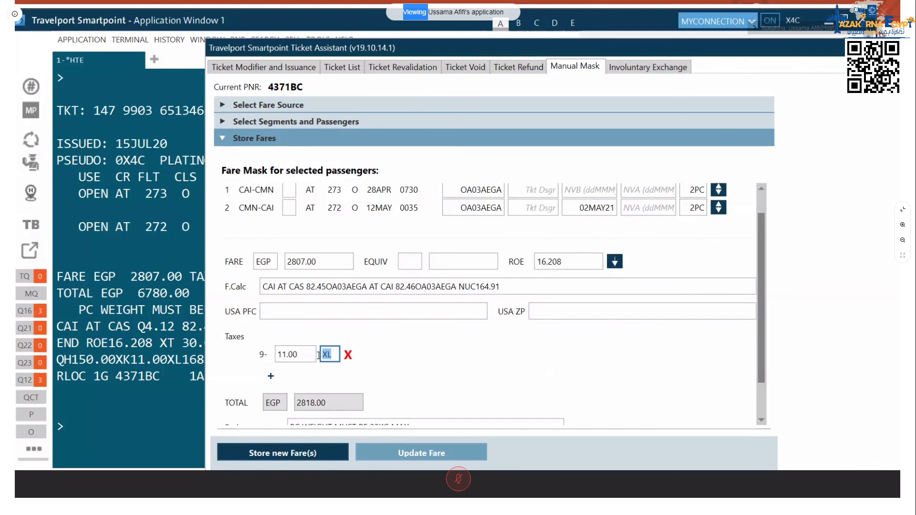
left_click(413, 381)
scroll(458, 380, "down", 2)
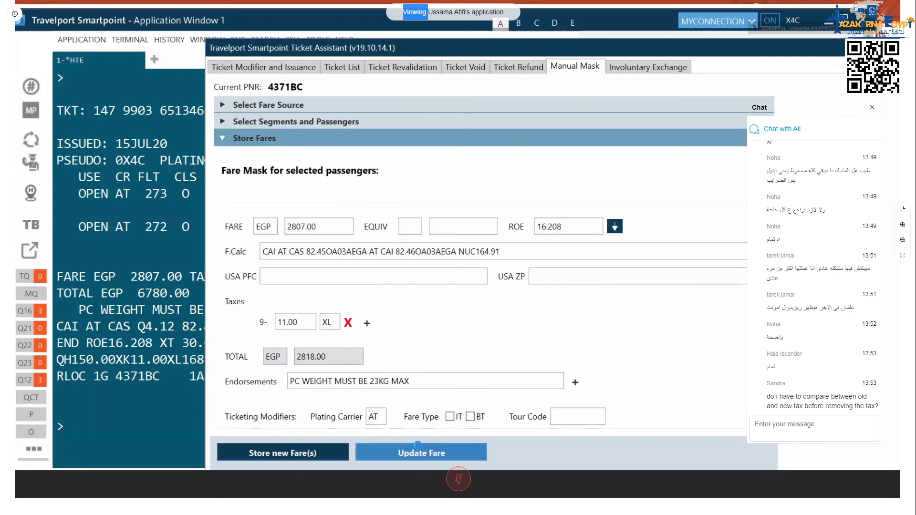
left_click(421, 450)
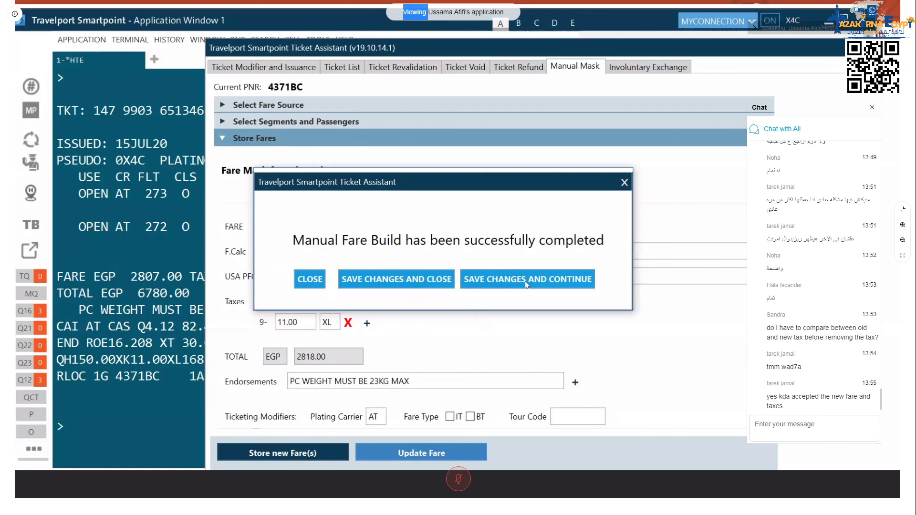
left_click(527, 280)
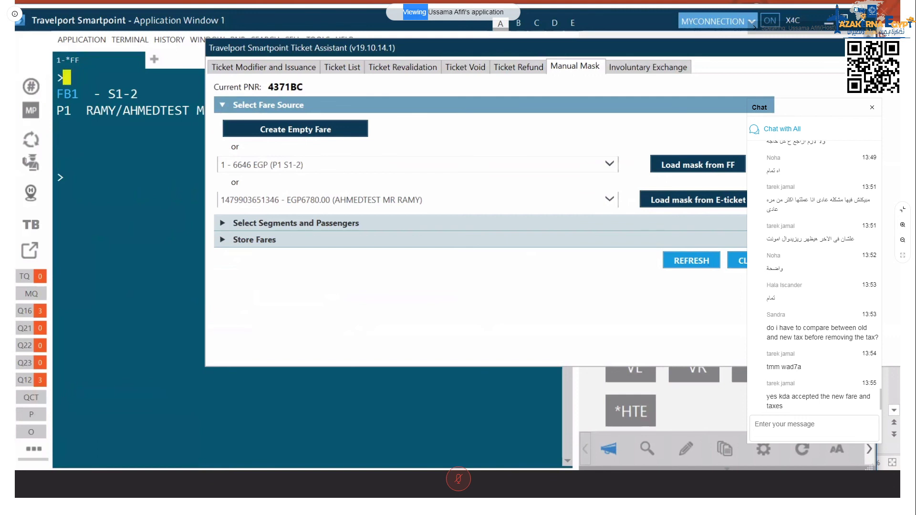
Step: Close the Ticket Assistant and end and retrieve the booking file with the ER command
left_click(757, 261)
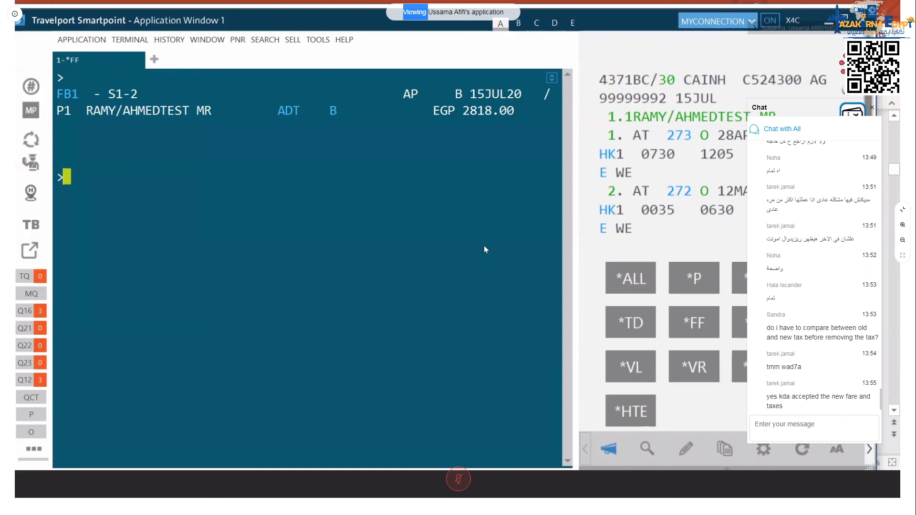
type("ER")
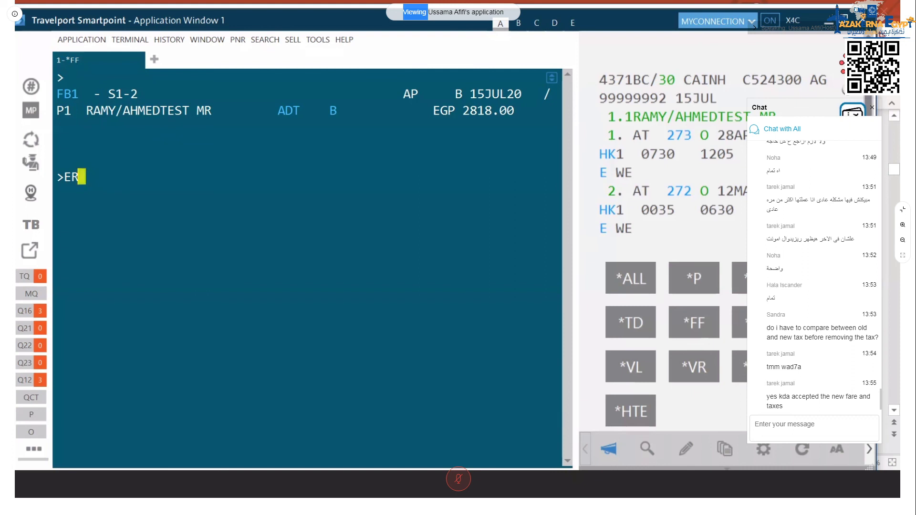
key("Return")
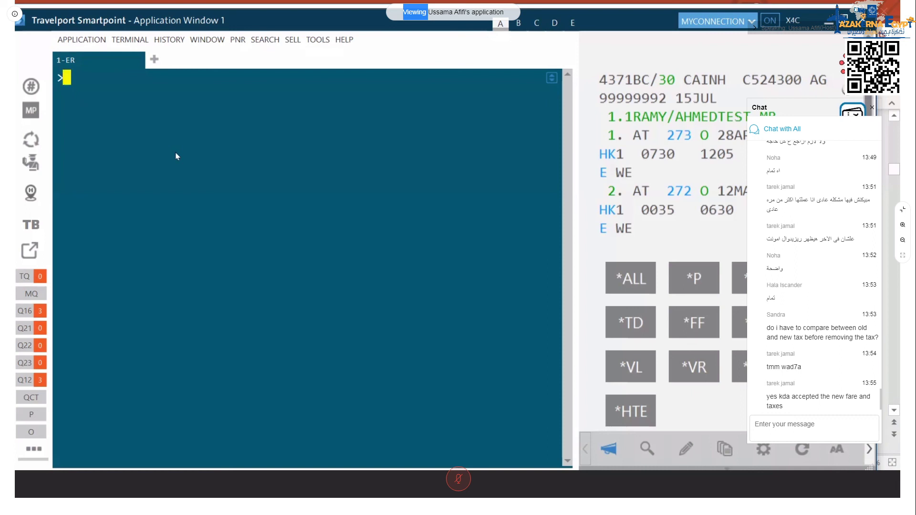
Step: Run *HTI to display the booking file's ticket number history and select the original ticket number in it
type("*HTI")
key("Return")
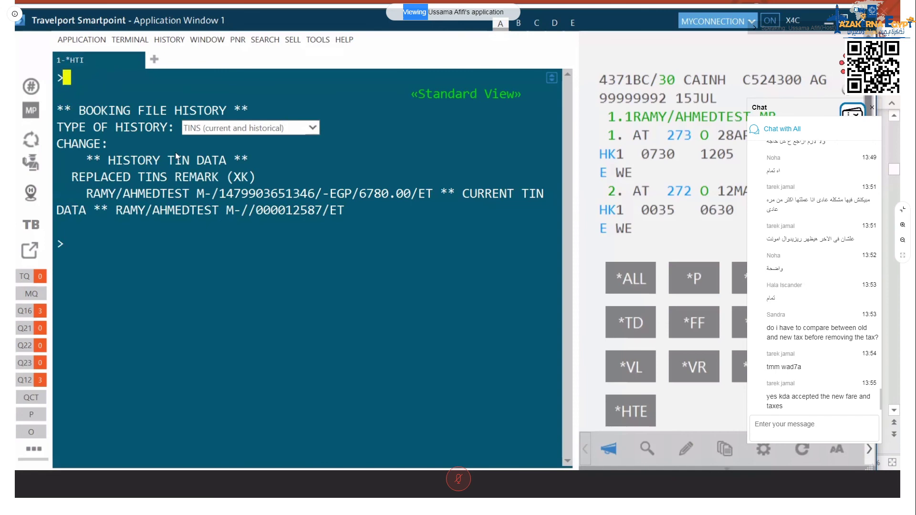
double_click(253, 196)
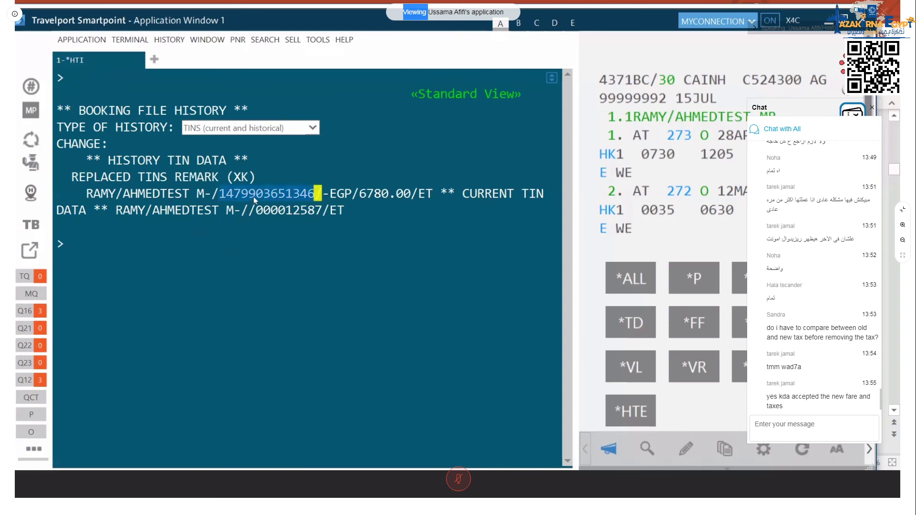